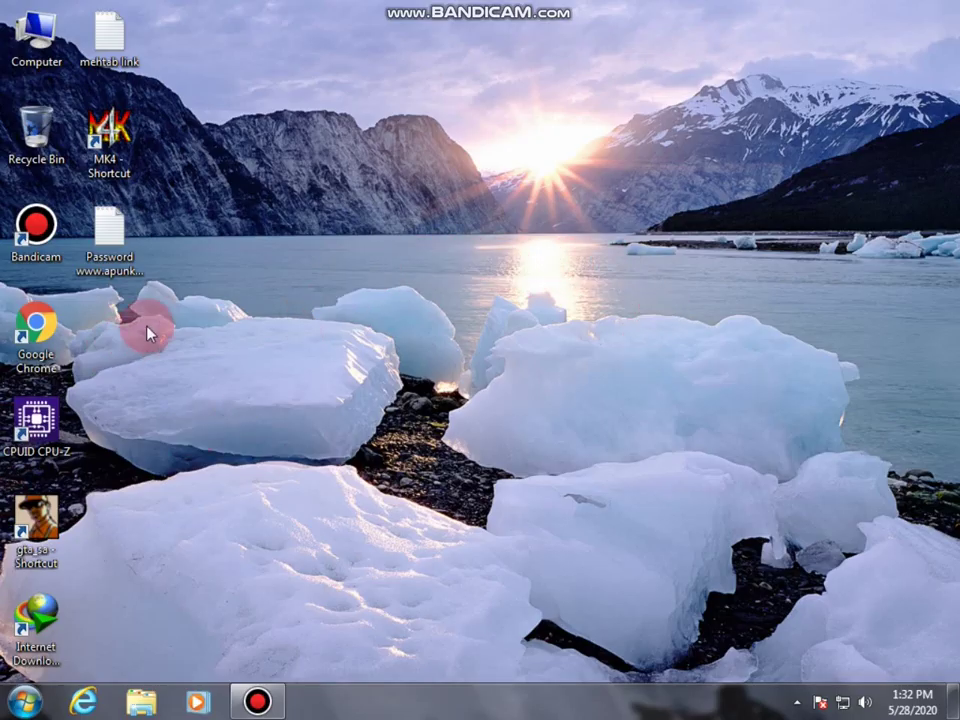
Step: Open Google Chrome, search for "zapey pc" and open Filehippo's Zapya 2.7.0.6 for Windows page
{"action": "double_click", "coordinate": [41, 336]}
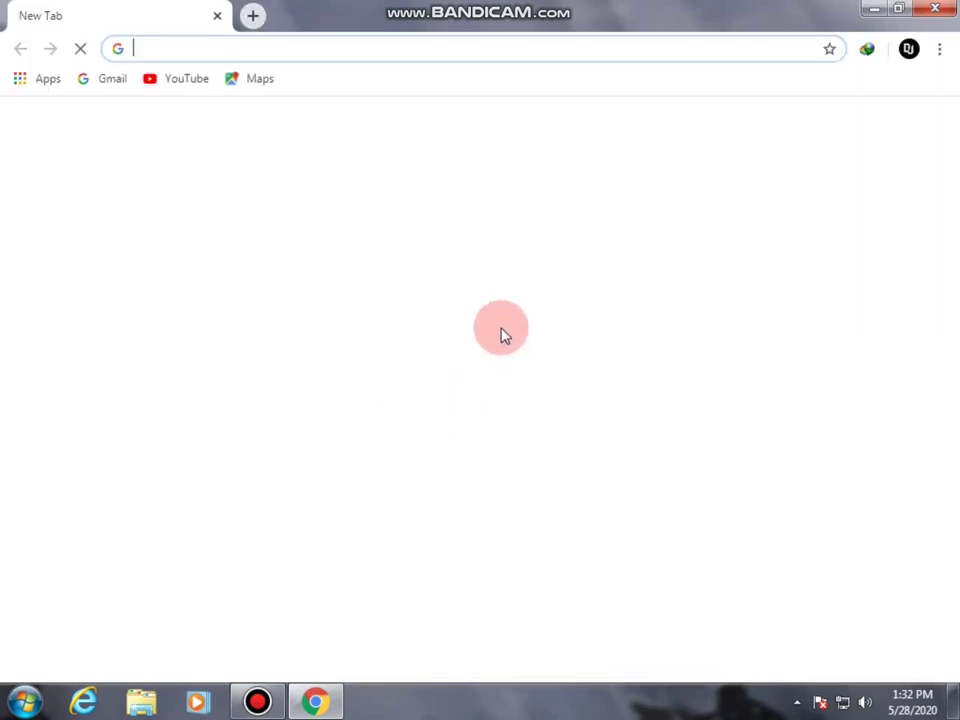
{"action": "type", "text": "z"}
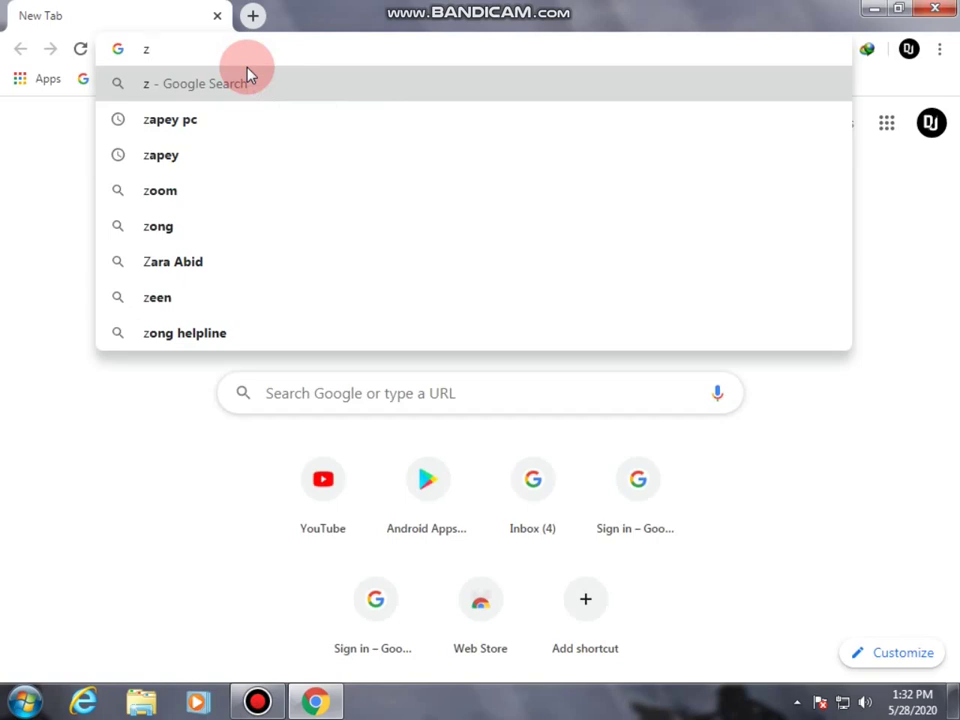
{"action": "left_click", "coordinate": [240, 122]}
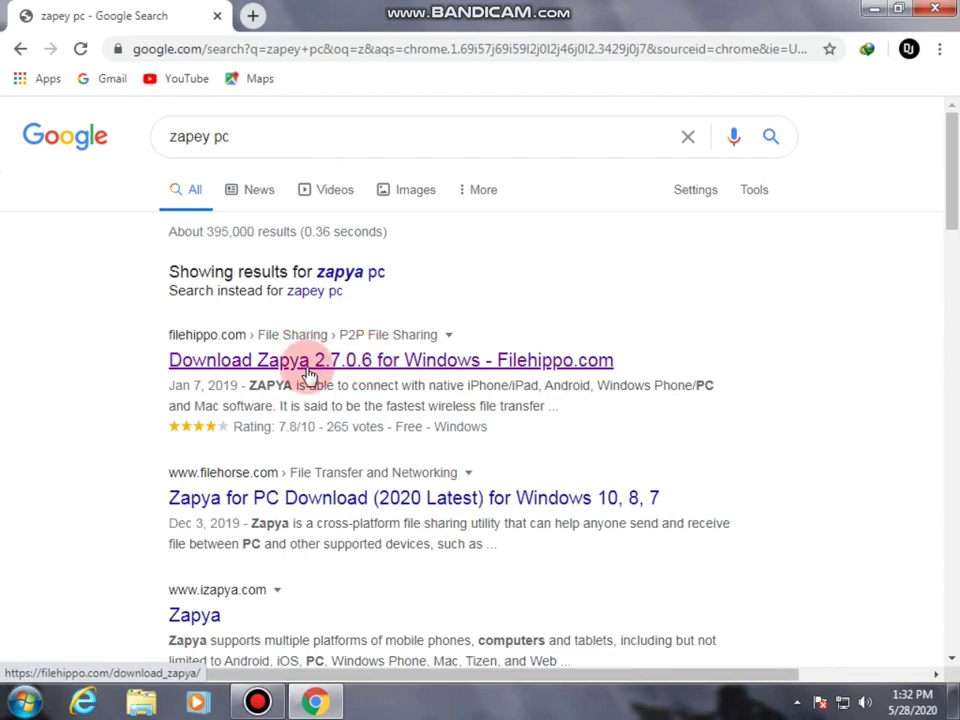
{"action": "left_click", "coordinate": [342, 366]}
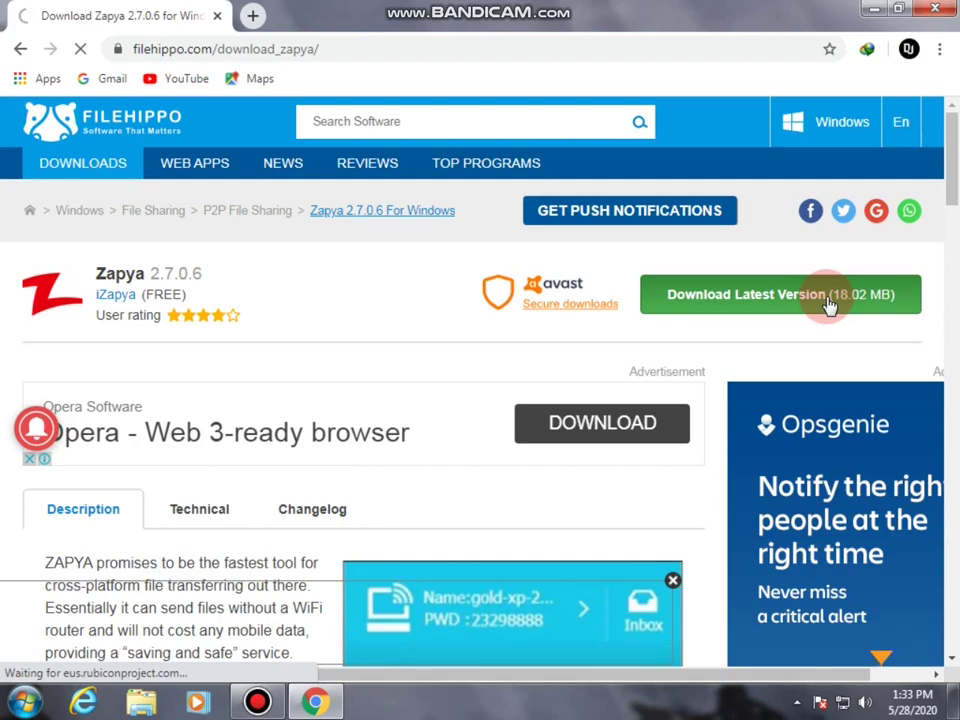
Step: Download the latest version of Zapya from Filehippo, saving ZapyaPC2706Lite.exe to the D:\recorder 1 folder
{"action": "left_click", "coordinate": [828, 300]}
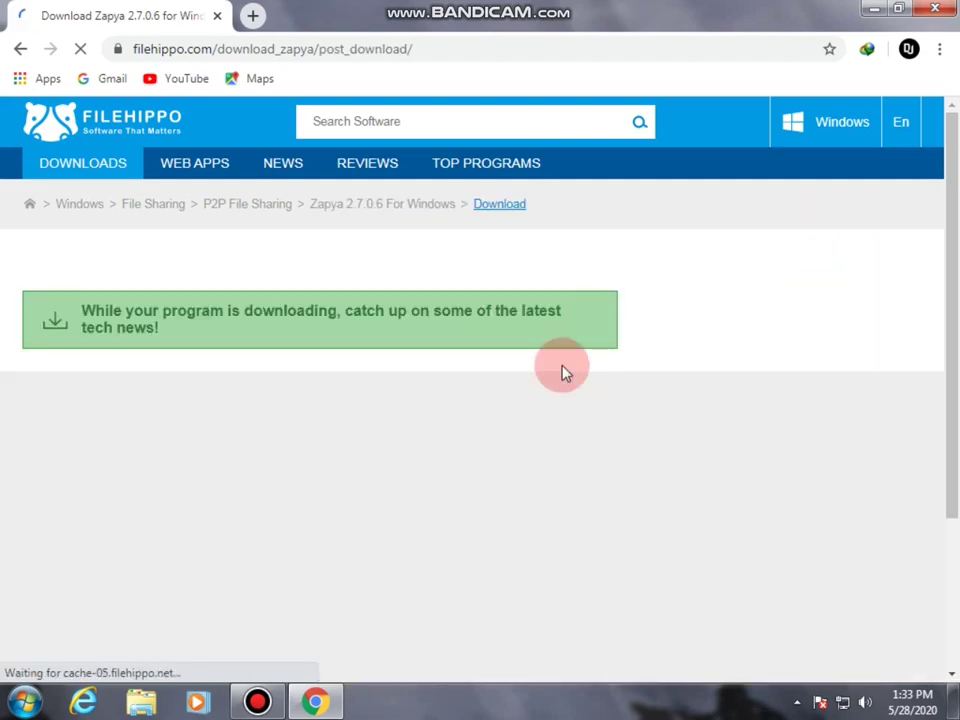
{"action": "scroll", "coordinate": [400, 370], "scroll_direction": "down", "scroll_amount": 5}
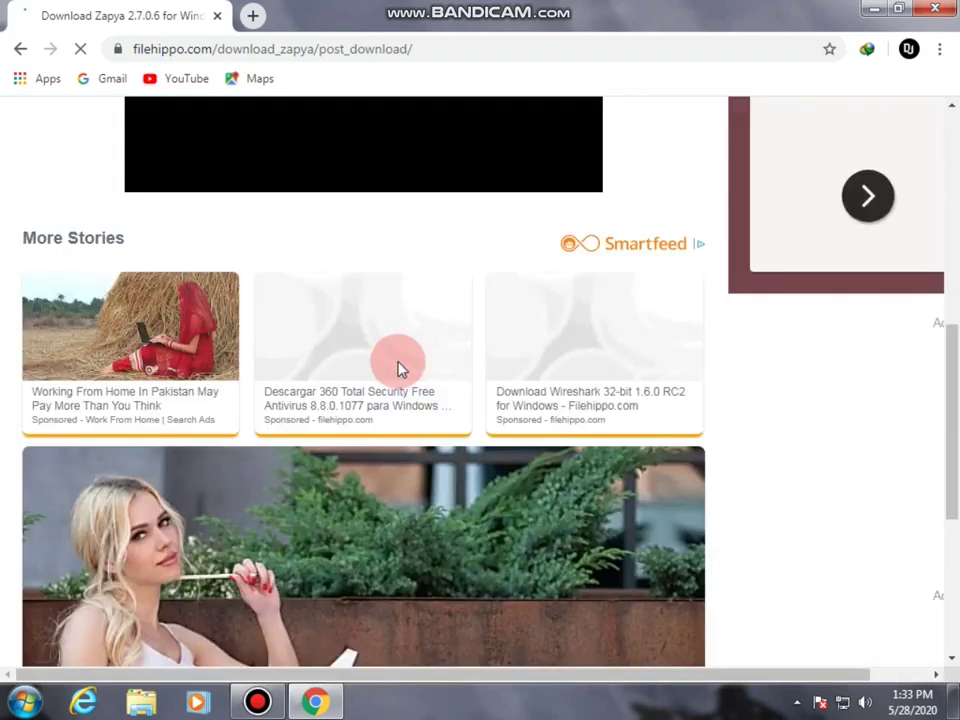
{"action": "scroll", "coordinate": [398, 368], "scroll_direction": "down", "scroll_amount": 3}
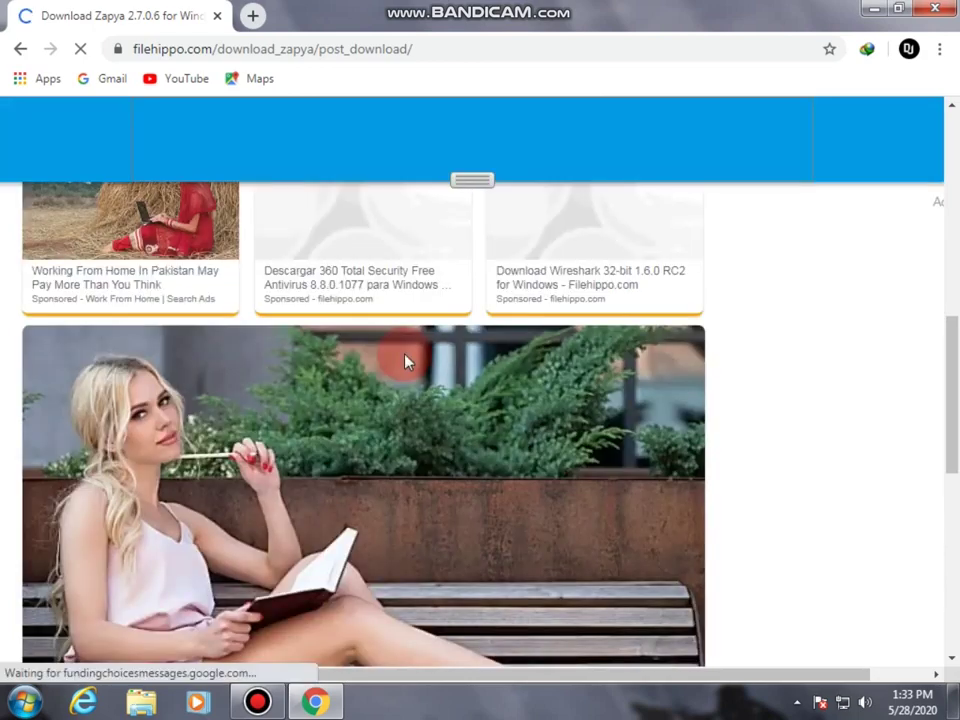
{"action": "left_click", "coordinate": [440, 433]}
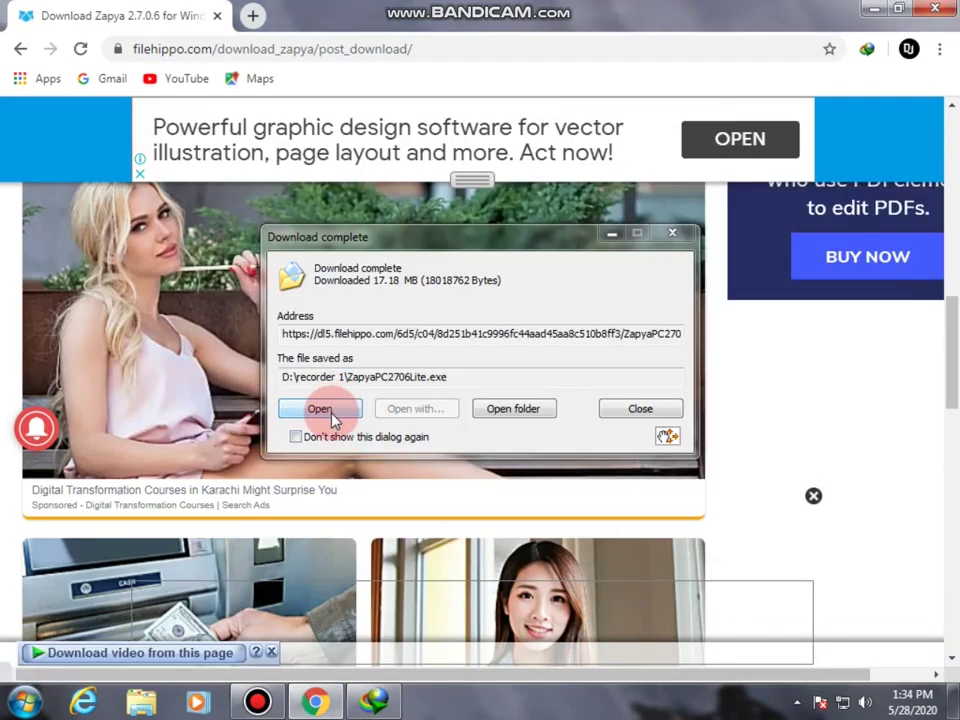
Step: Run the downloaded Zapya installer, close the browser and bring the setup wizard to the front
{"action": "left_click", "coordinate": [318, 409]}
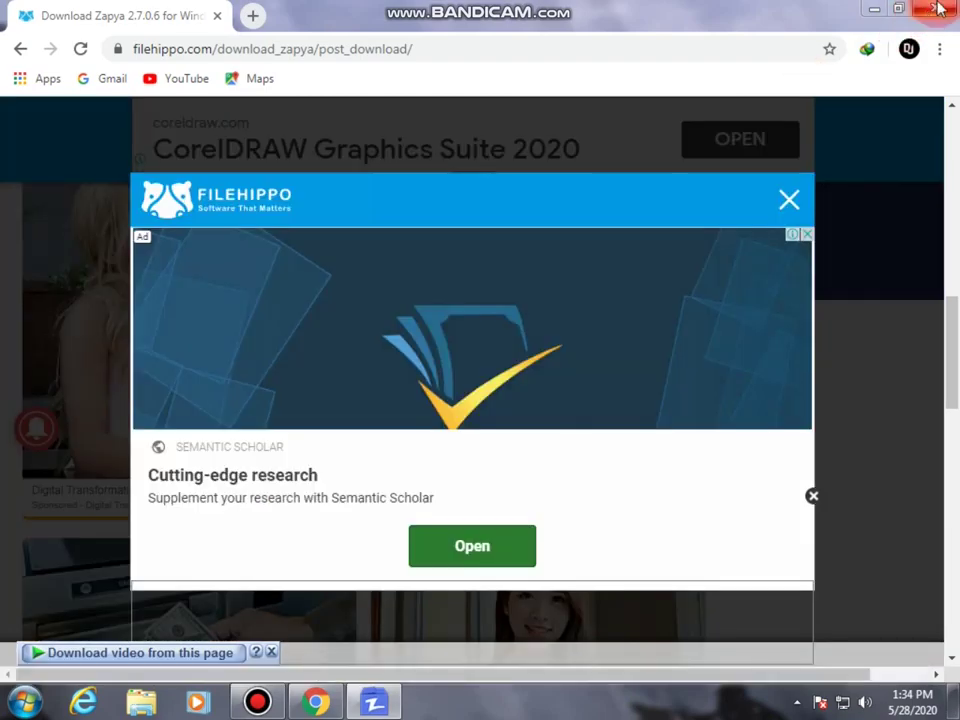
{"action": "left_click", "coordinate": [937, 9]}
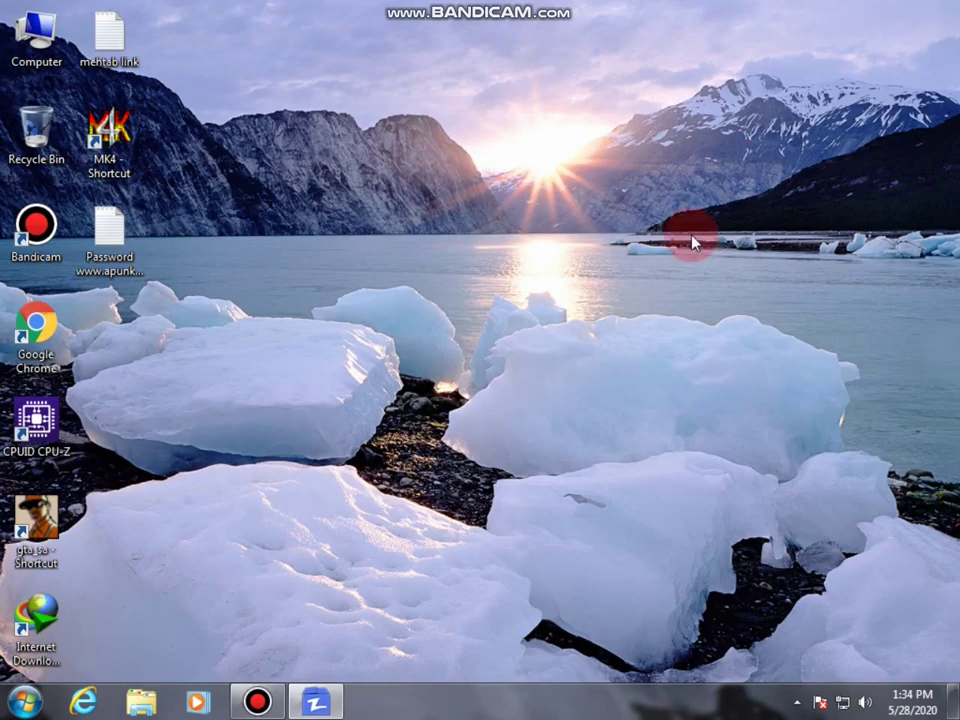
{"action": "left_click", "coordinate": [319, 702]}
{"action": "mouse_move", "coordinate": [311, 708]}
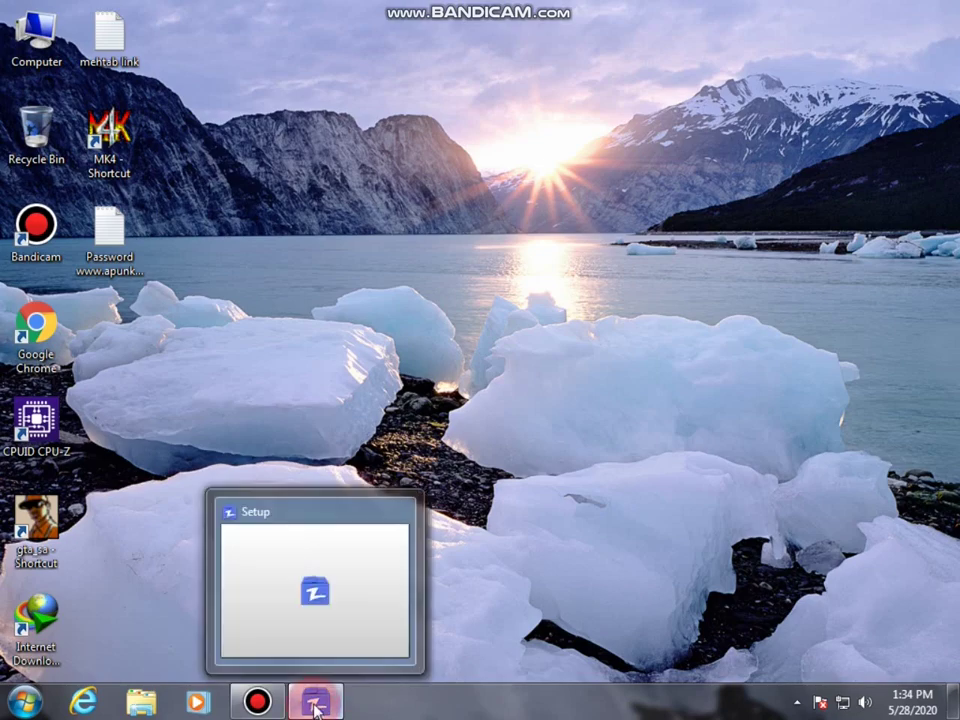
{"action": "left_click", "coordinate": [332, 624]}
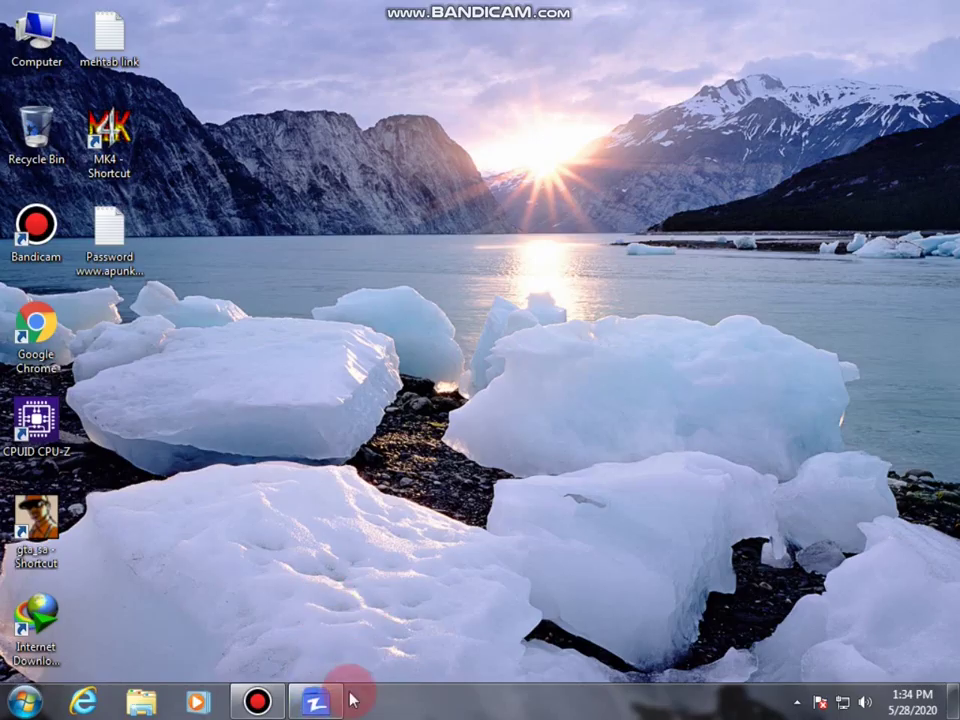
{"action": "left_click", "coordinate": [316, 705]}
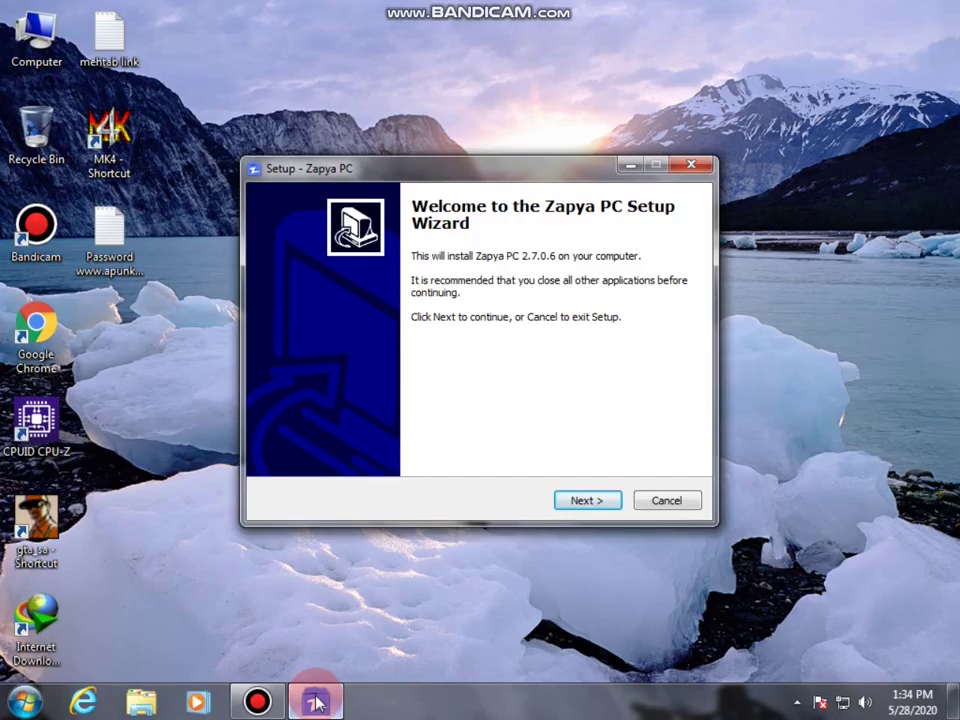
{"action": "left_click", "coordinate": [423, 513]}
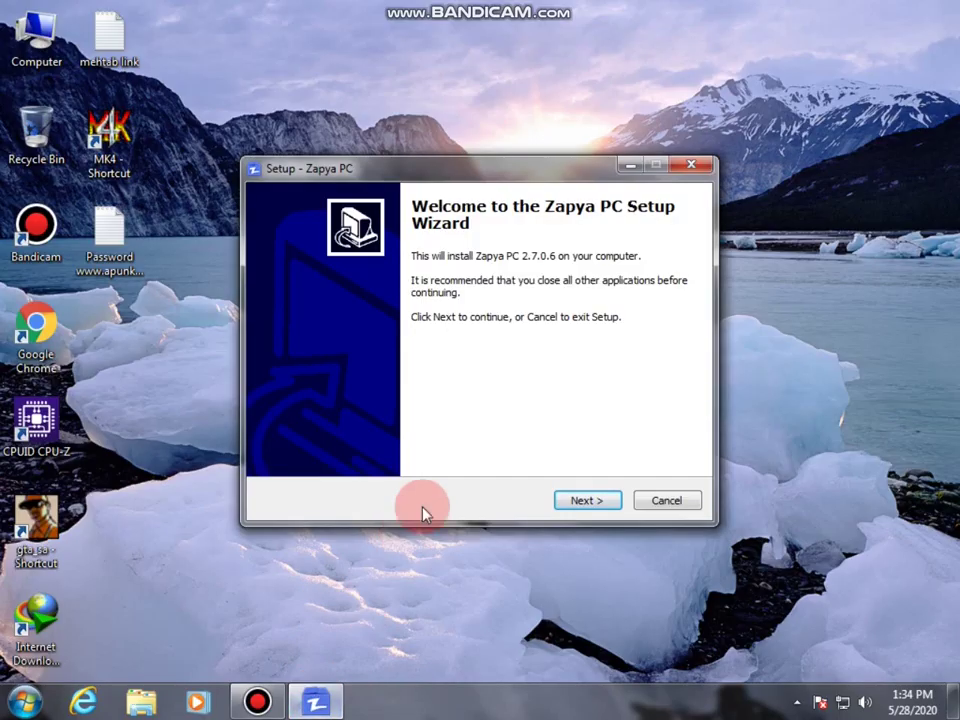
Step: Proceed past the setup welcome page and accept the Zapya PC license agreement
{"action": "left_click", "coordinate": [580, 503]}
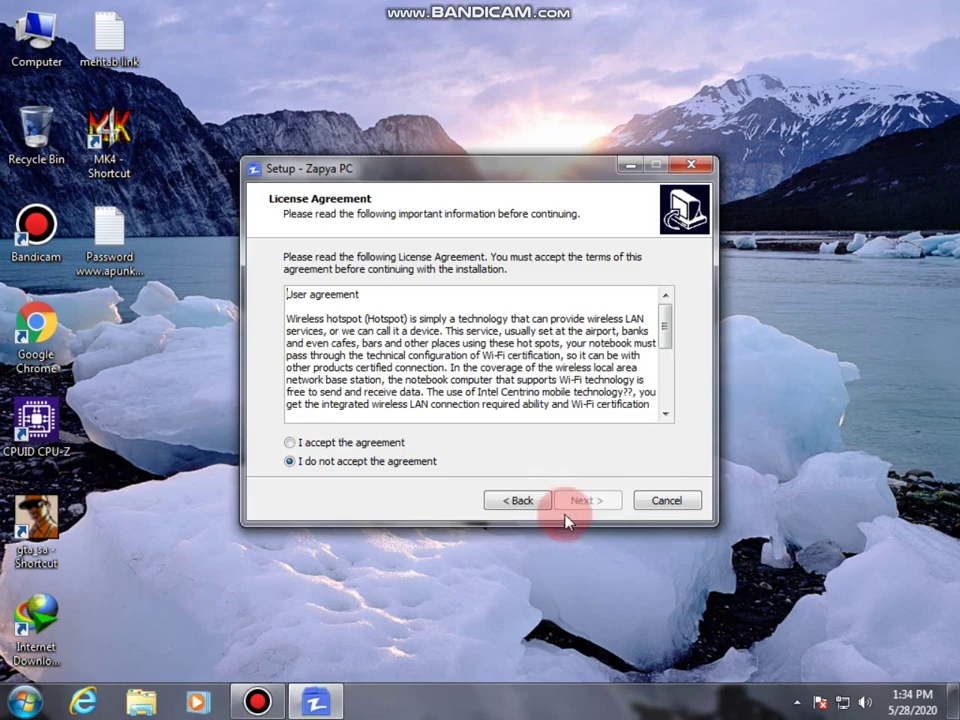
{"action": "left_click", "coordinate": [322, 443]}
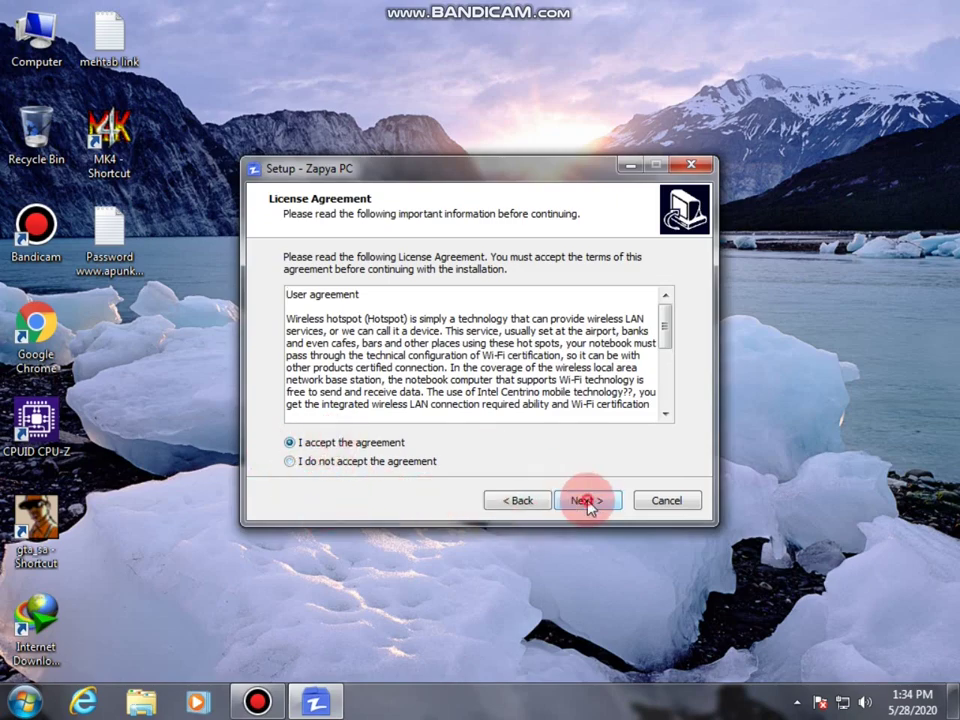
{"action": "left_click", "coordinate": [582, 501]}
Step: Set the installation destination to D:\recorder 1\ZapyaPC
{"action": "left_click", "coordinate": [638, 330]}
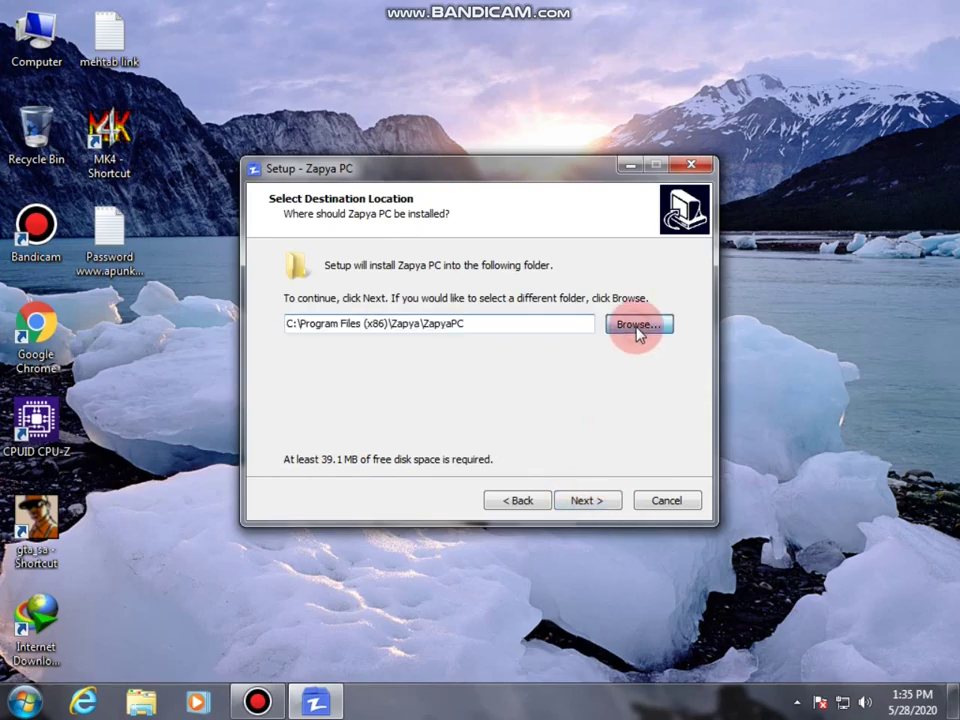
{"action": "scroll", "coordinate": [463, 428], "scroll_direction": "down", "scroll_amount": 2}
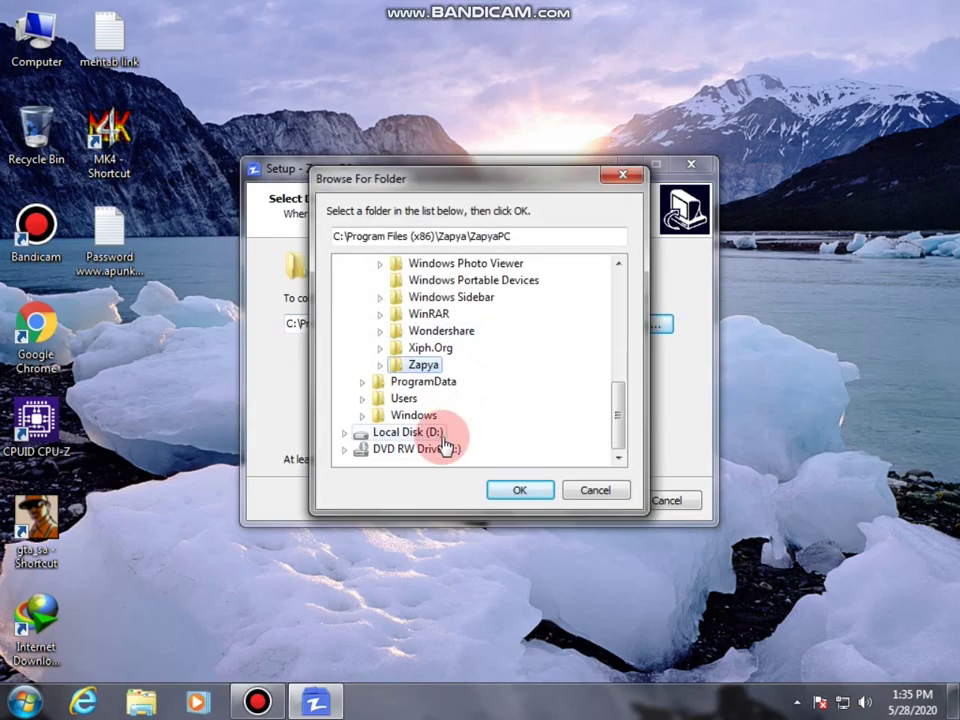
{"action": "left_click", "coordinate": [447, 434]}
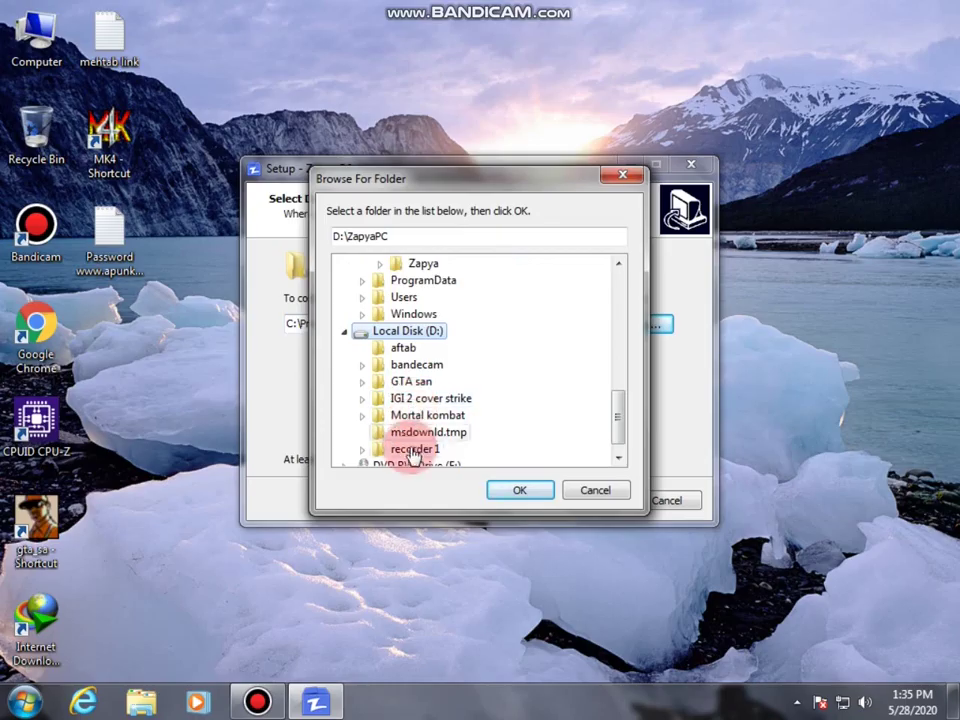
{"action": "left_click", "coordinate": [407, 449]}
{"action": "left_click", "coordinate": [510, 489]}
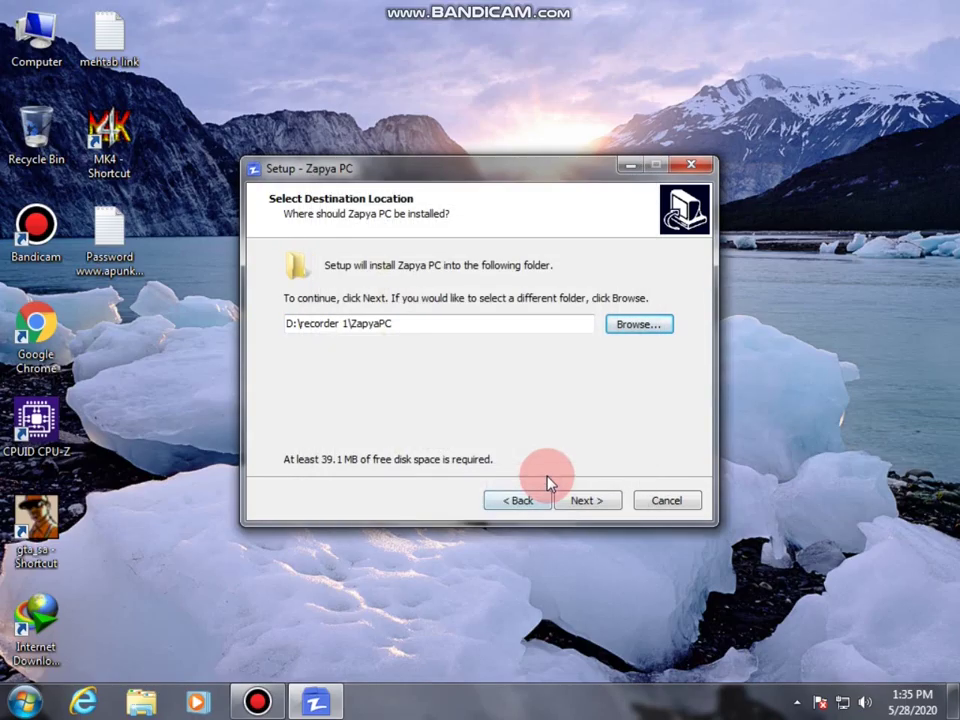
{"action": "left_click", "coordinate": [587, 500]}
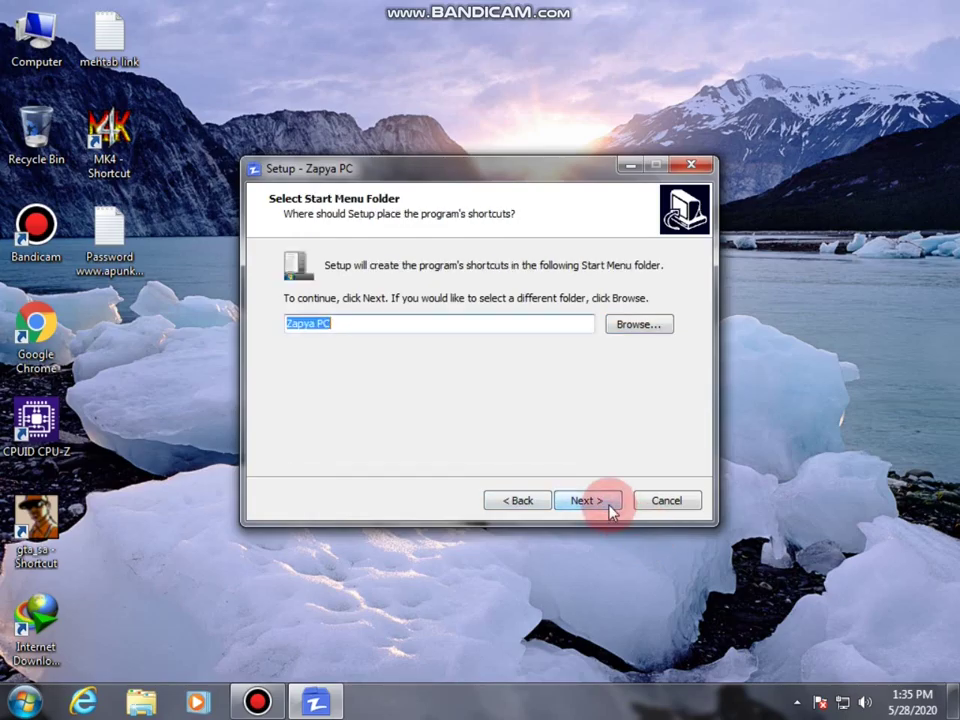
Step: Install Zapya PC with the default Start Menu folder and a desktop shortcut, then finish setup and close the help page
{"action": "left_click", "coordinate": [608, 505]}
{"action": "left_click", "coordinate": [608, 505]}
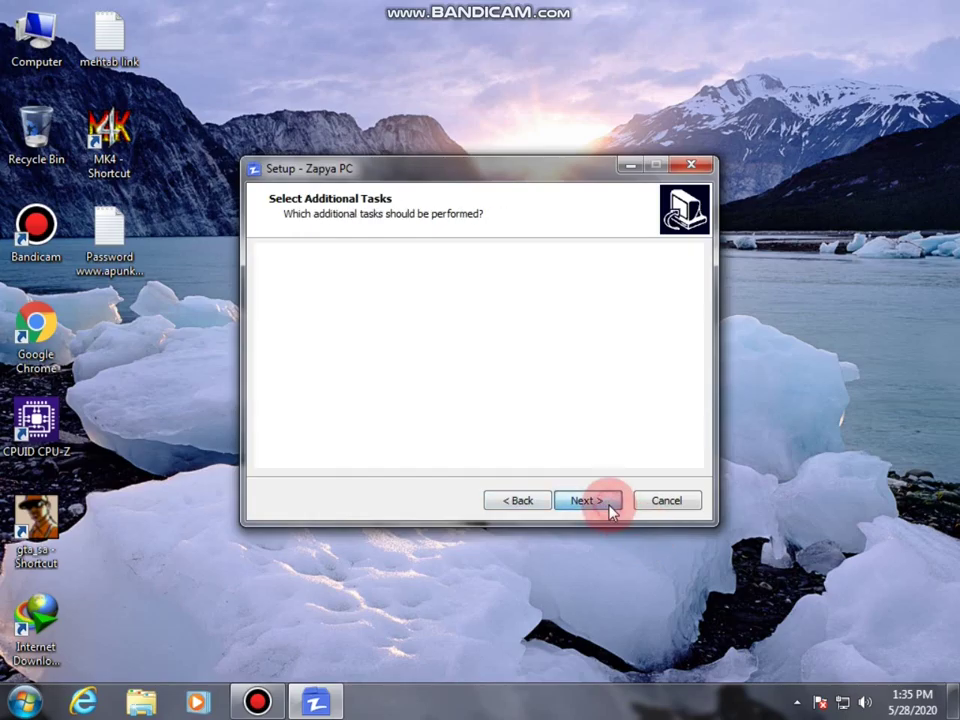
{"action": "left_click", "coordinate": [608, 505]}
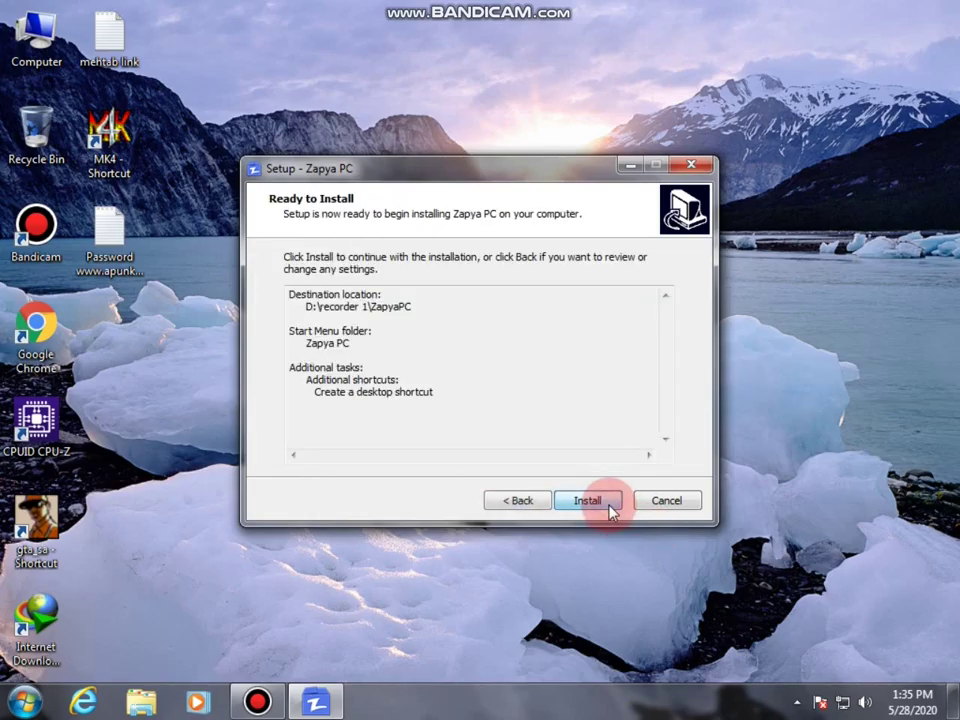
{"action": "left_click", "coordinate": [588, 502]}
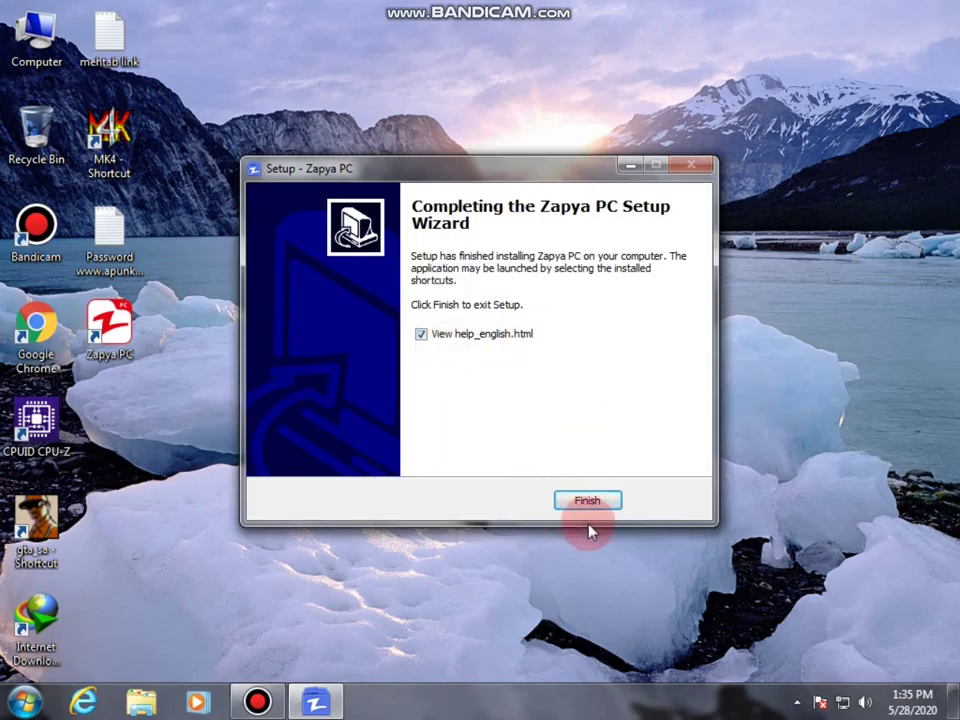
{"action": "left_click", "coordinate": [590, 501]}
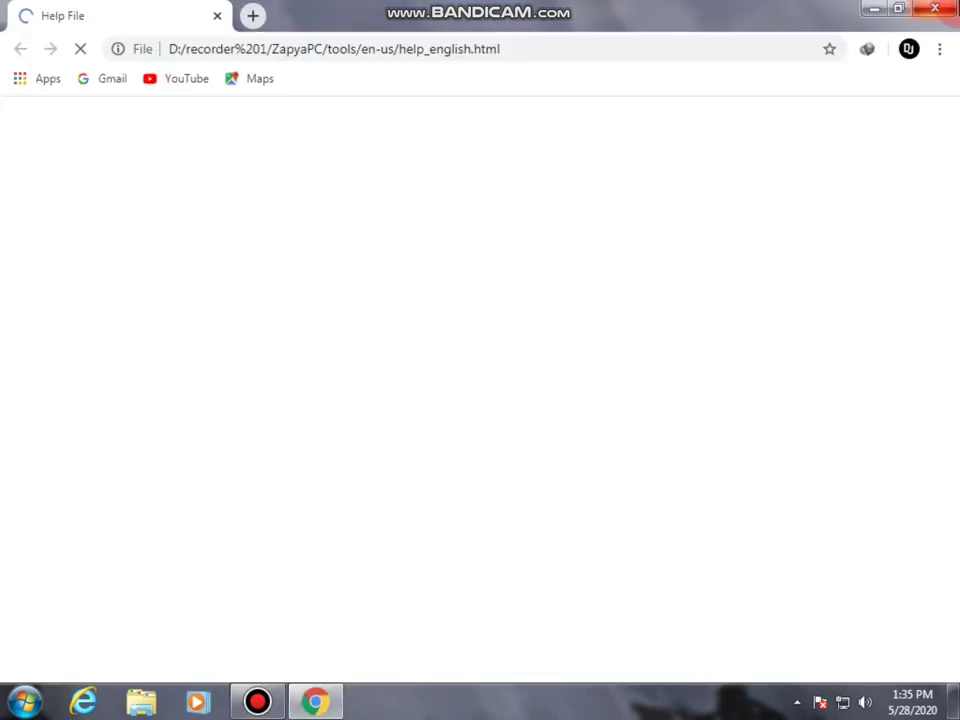
{"action": "left_click", "coordinate": [935, 8]}
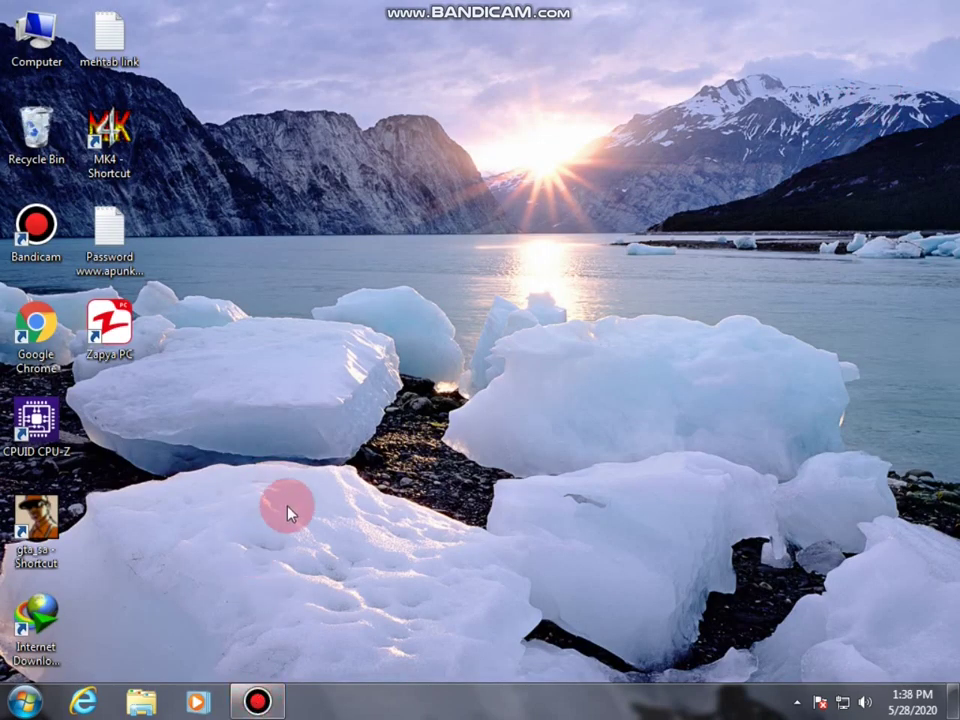
Step: Launch Zapya PC from the desktop and join the group of the Moto E (4) device
{"action": "double_click", "coordinate": [119, 333]}
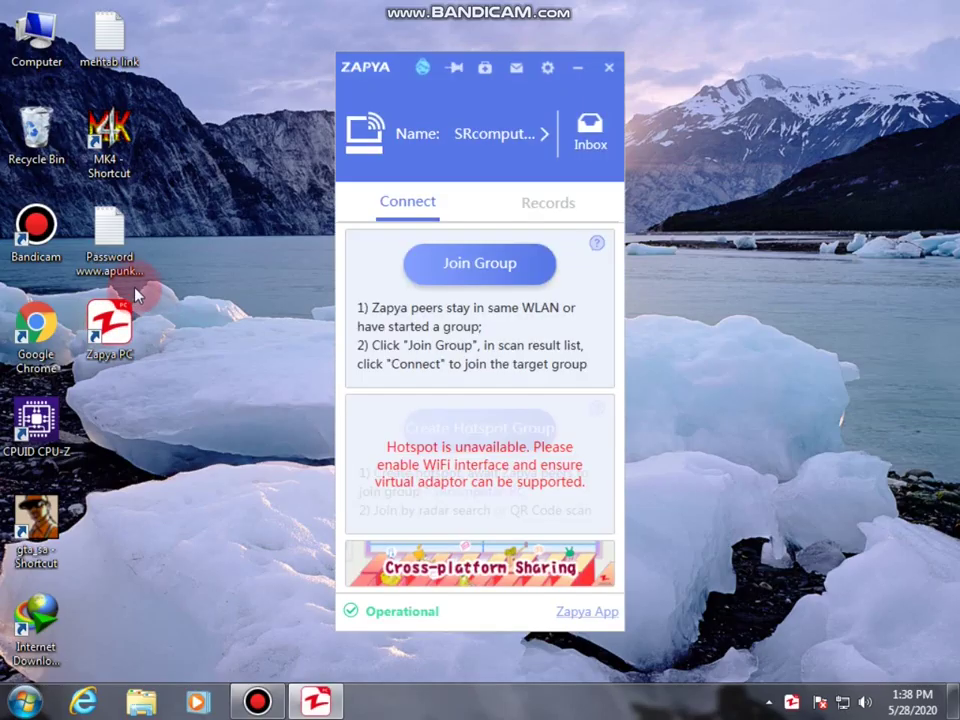
{"action": "left_click", "coordinate": [490, 266]}
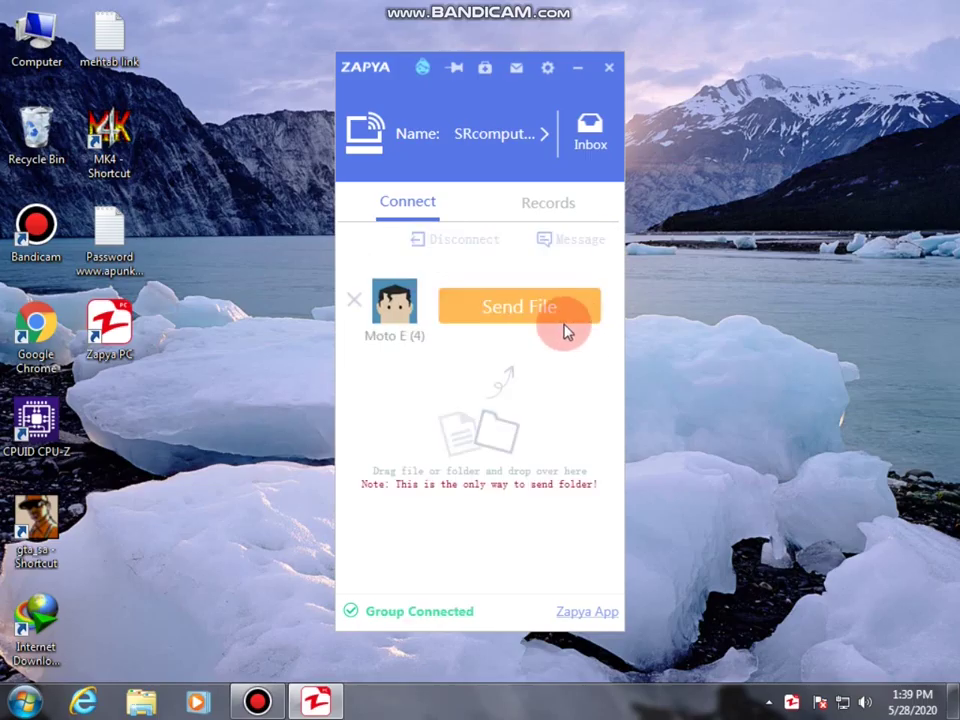
Step: Look through the Send File selection, the transfer records and the My Documents folder reached from the 2020/5/23 record
{"action": "left_click", "coordinate": [494, 307]}
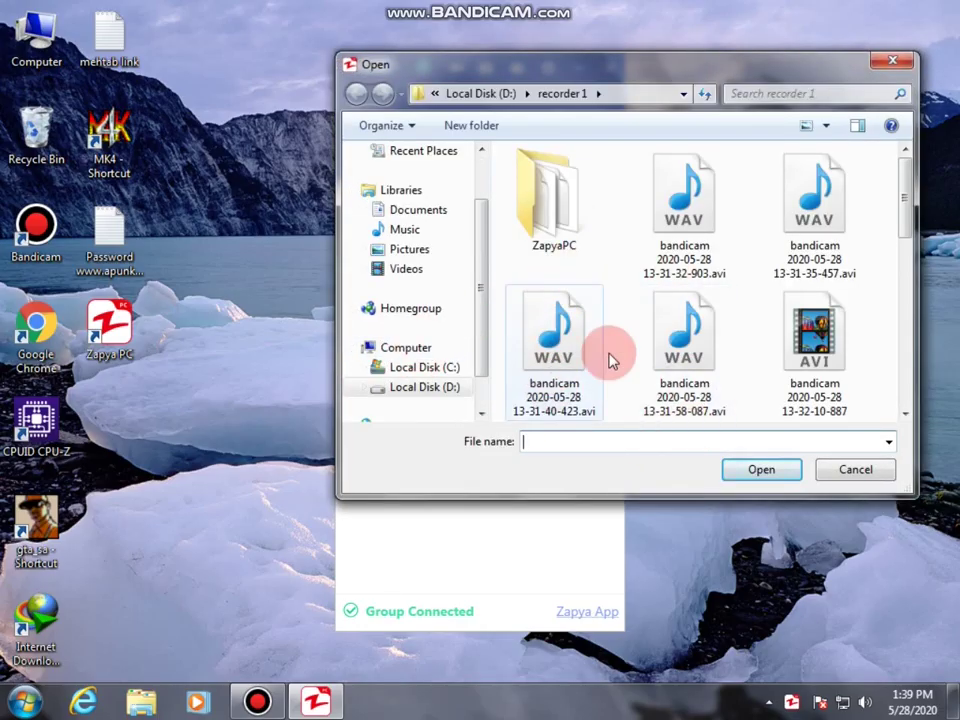
{"action": "key", "text": "Escape"}
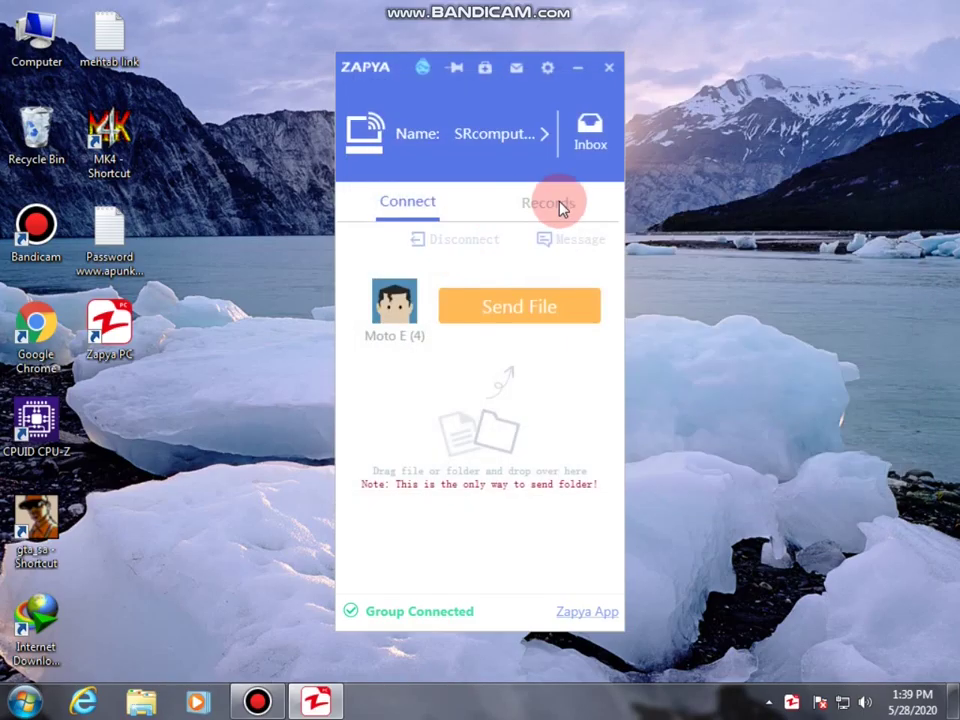
{"action": "left_click", "coordinate": [557, 205]}
{"action": "left_click", "coordinate": [467, 216]}
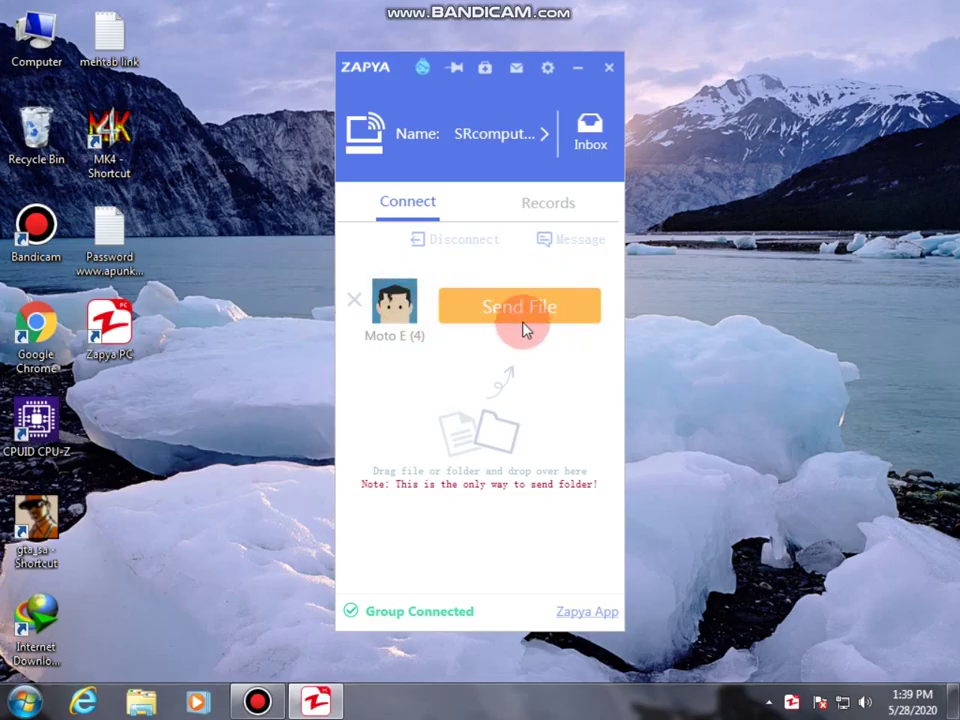
{"action": "left_click", "coordinate": [530, 205]}
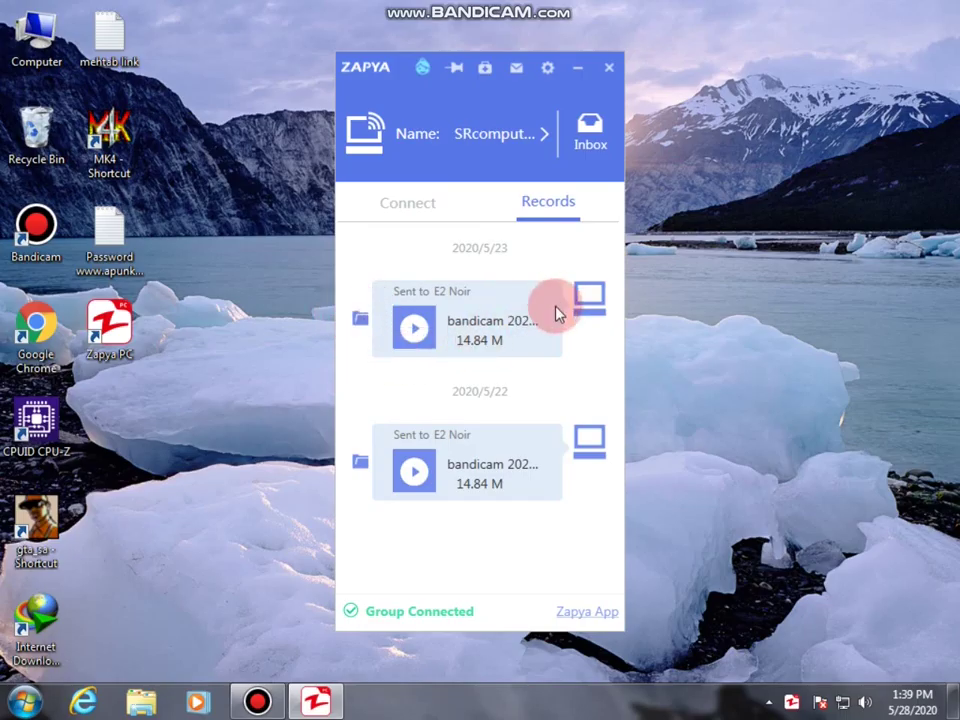
{"action": "left_click", "coordinate": [360, 320]}
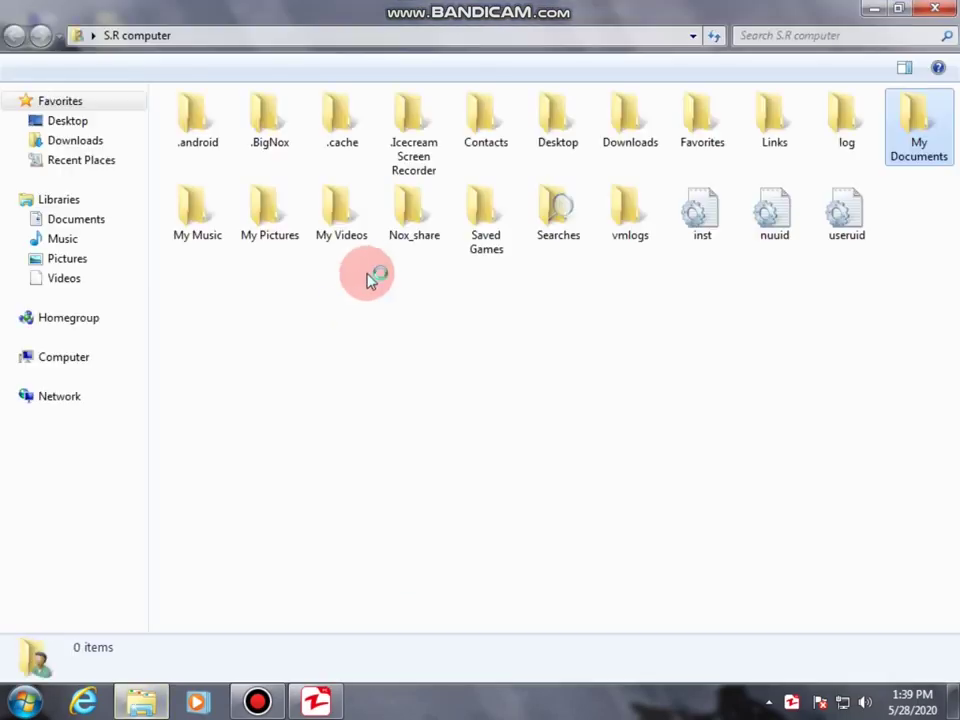
{"action": "double_click", "coordinate": [921, 160]}
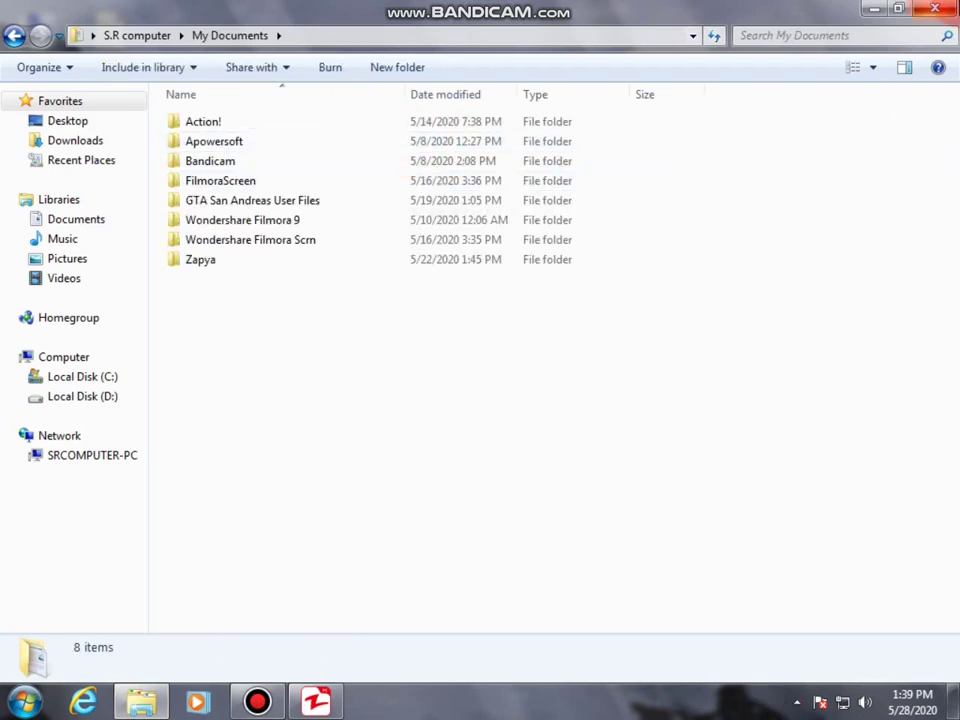
{"action": "left_click", "coordinate": [935, 8]}
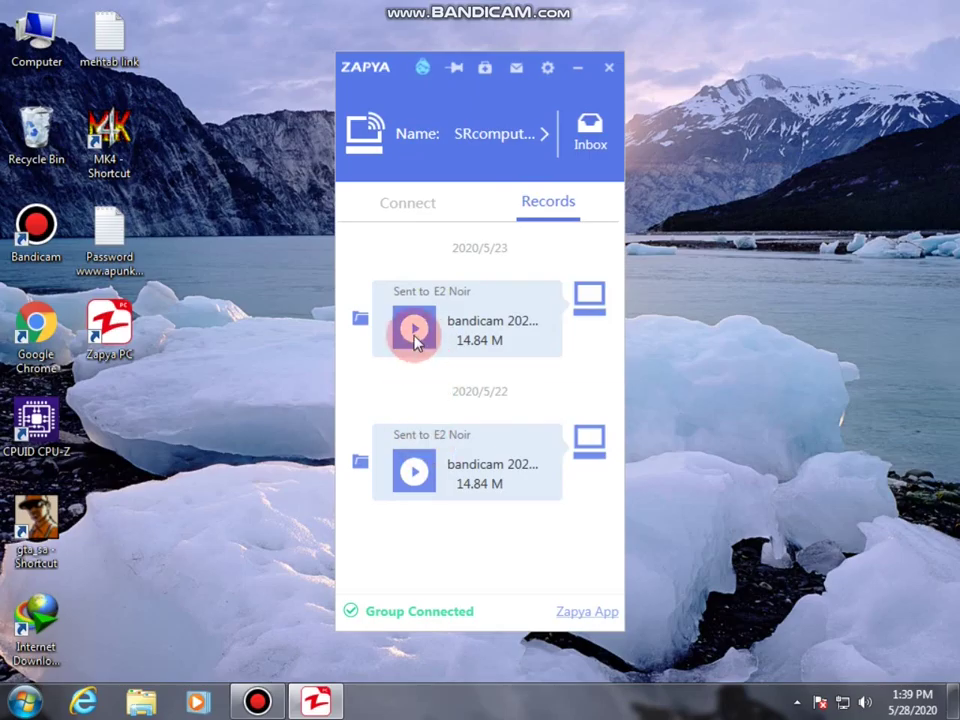
{"action": "left_click", "coordinate": [425, 204]}
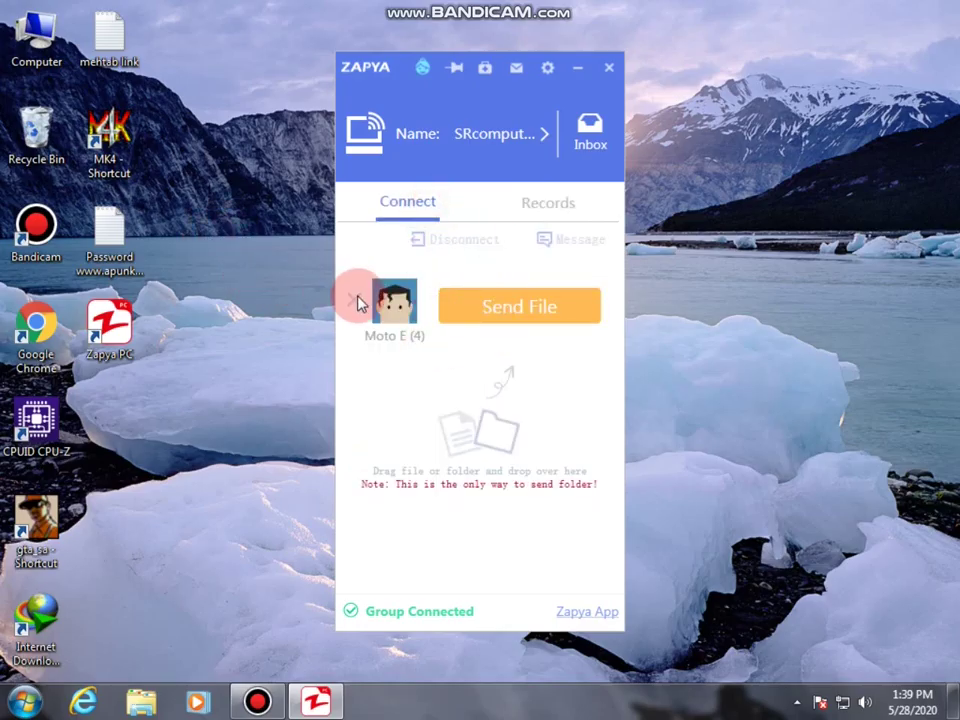
Step: Disconnect from the Moto E (4) device and rescan for connectable groups before closing Zapya
{"action": "left_click", "coordinate": [356, 300]}
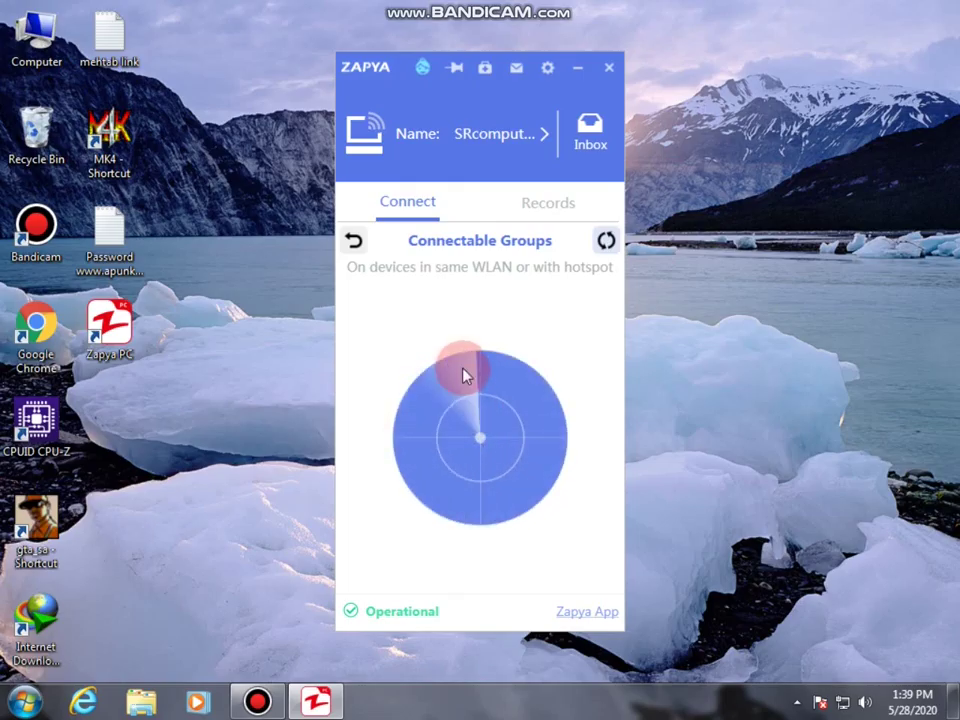
{"action": "left_click", "coordinate": [606, 241]}
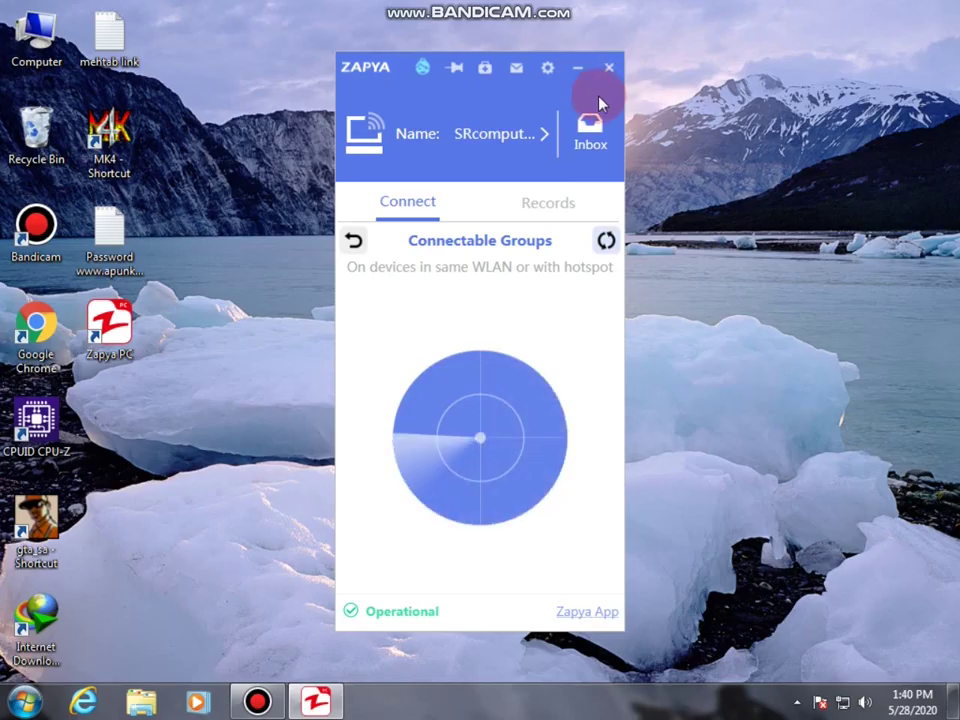
{"action": "left_click", "coordinate": [607, 241]}
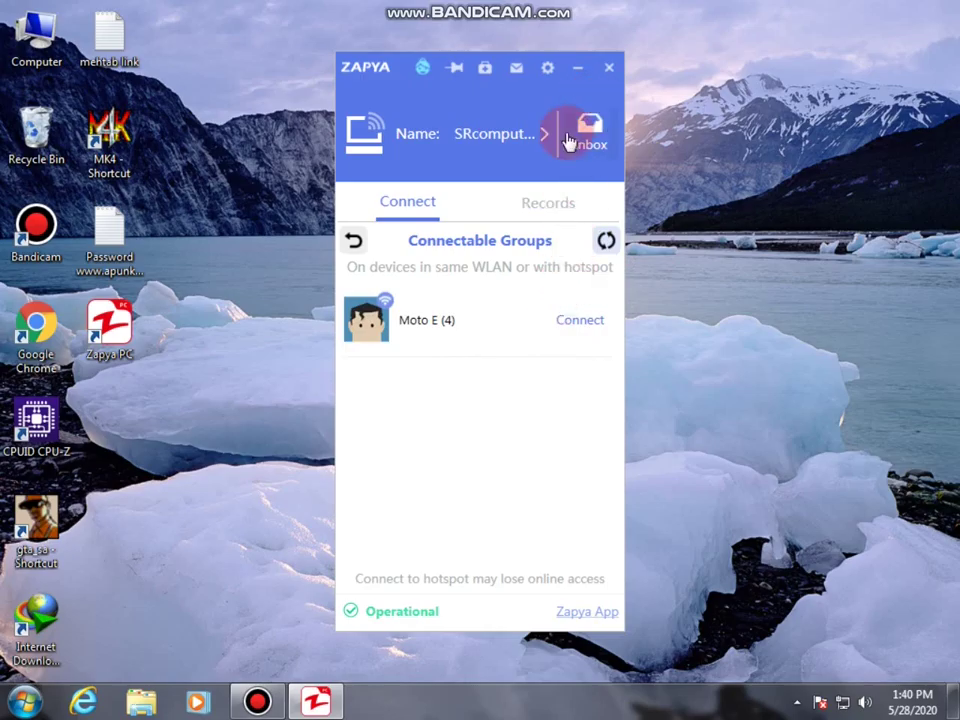
{"action": "left_click", "coordinate": [608, 68]}
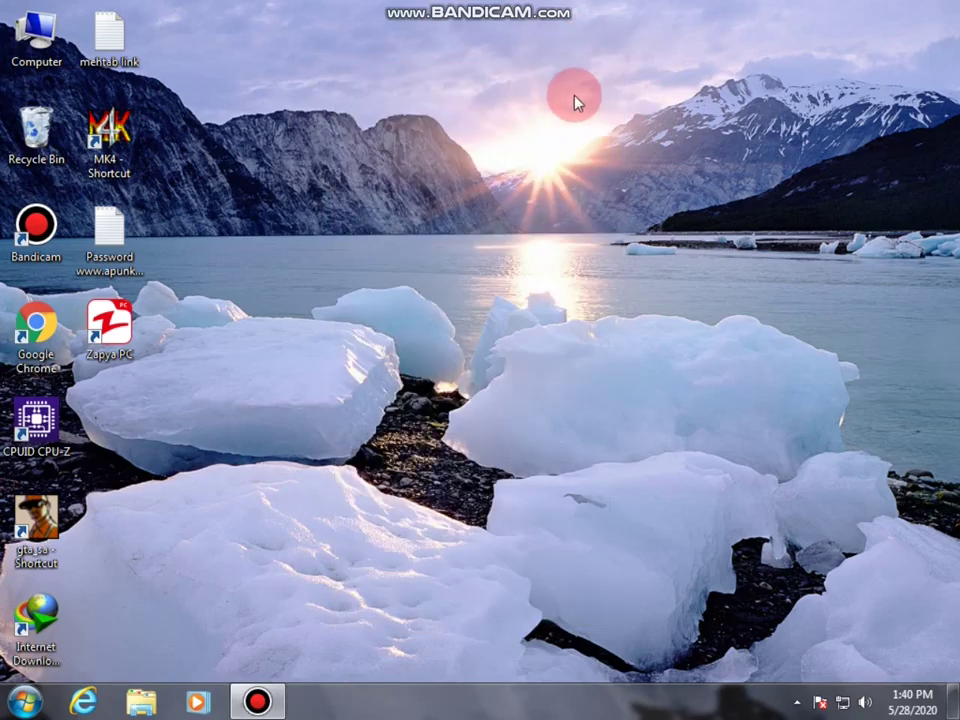